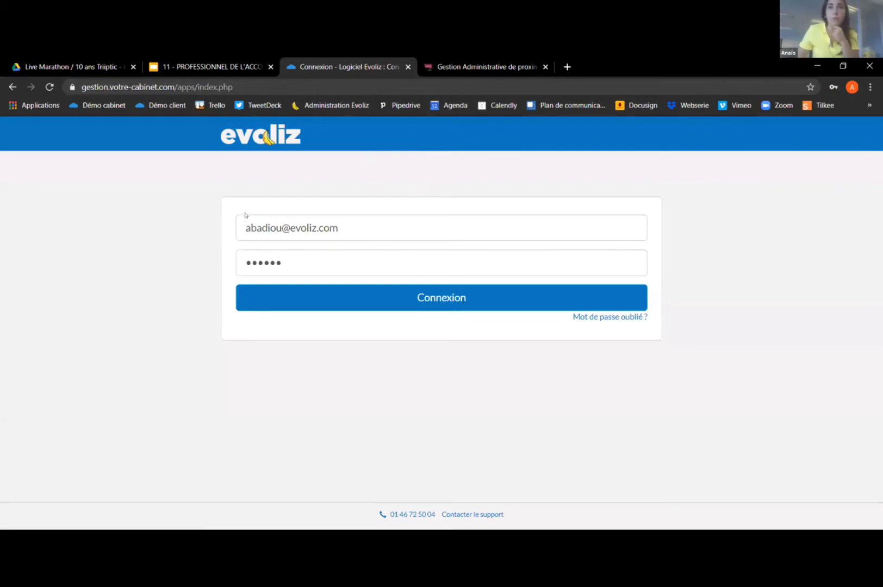
Step: Log in to the firm's account and start creating a new company from the list of test clients
click(343, 306)
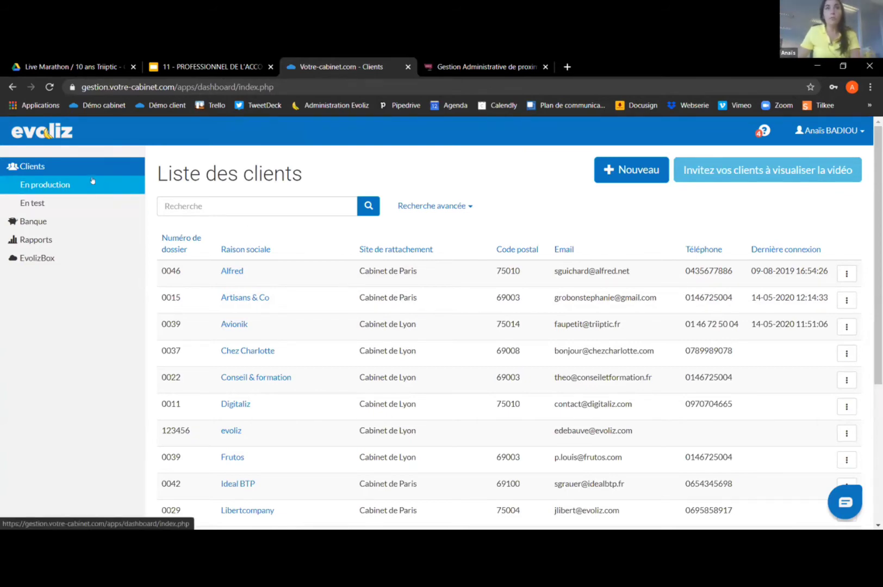
click(85, 202)
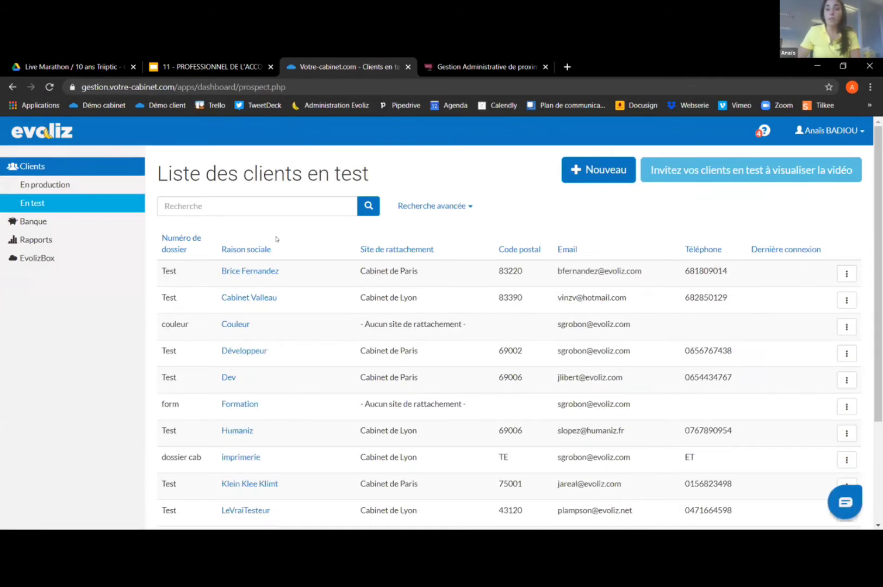
click(594, 178)
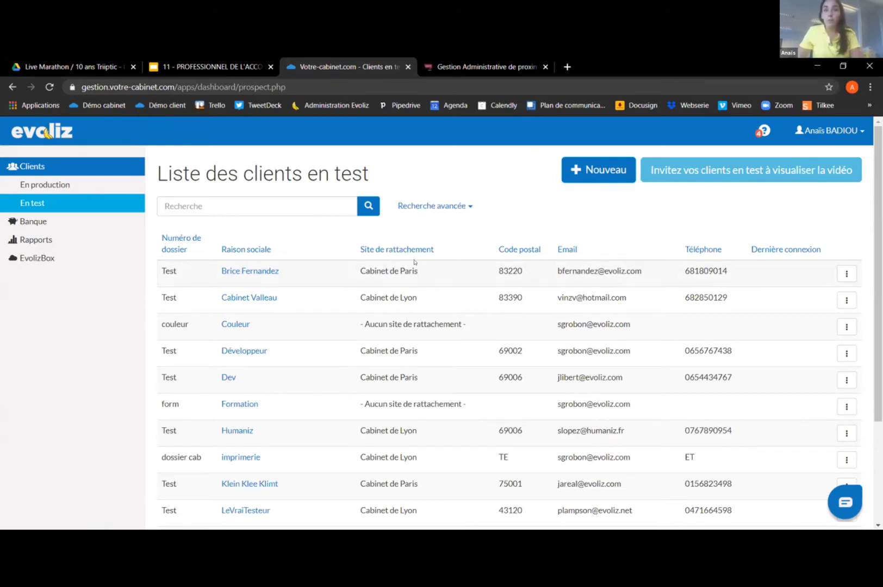
click(607, 180)
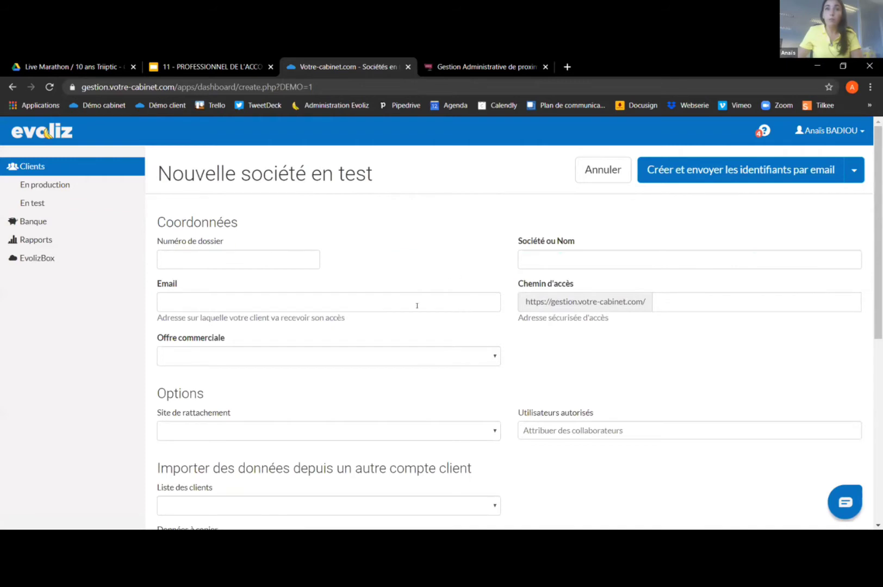
Step: Choose Smoothie Banane as the new company's commercial offer, and change it to Banana Split
scroll(280, 298, down, 1)
click(271, 297)
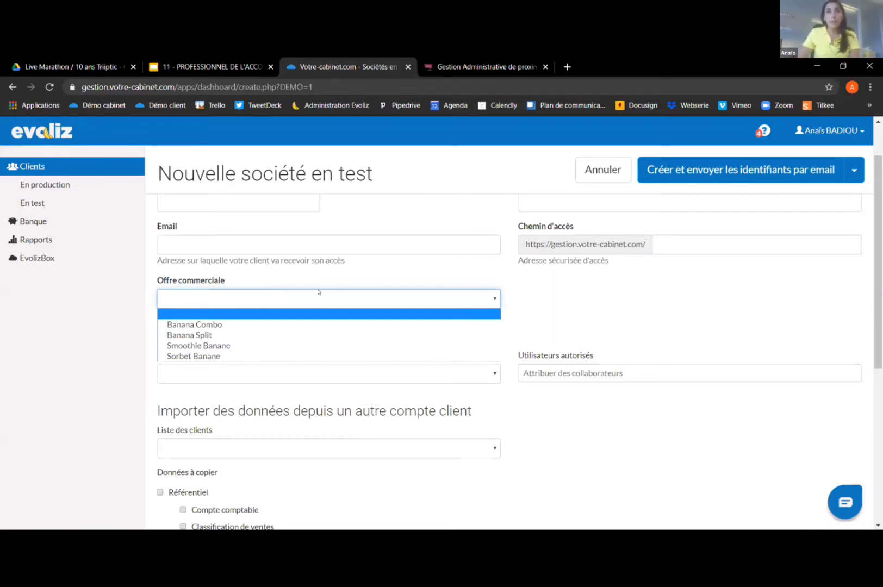
click(222, 348)
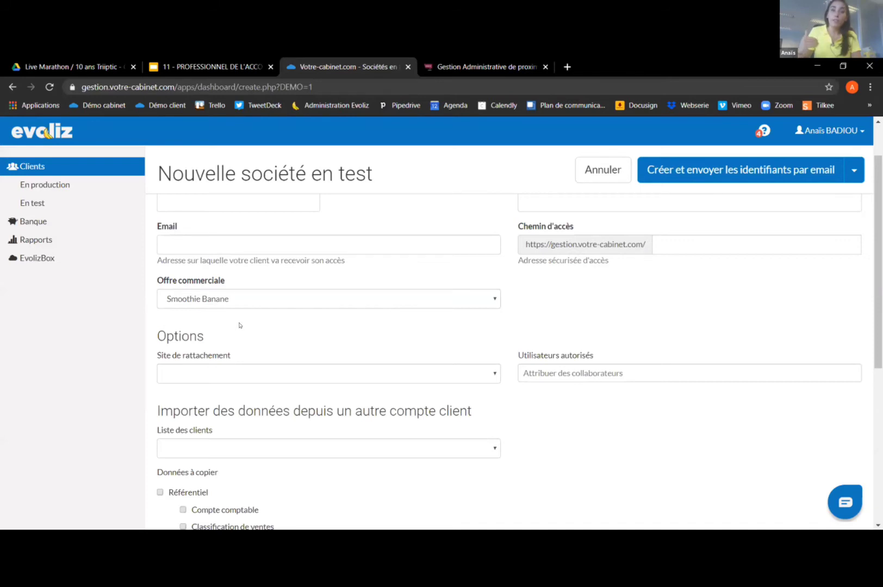
click(224, 298)
click(224, 298)
click(217, 334)
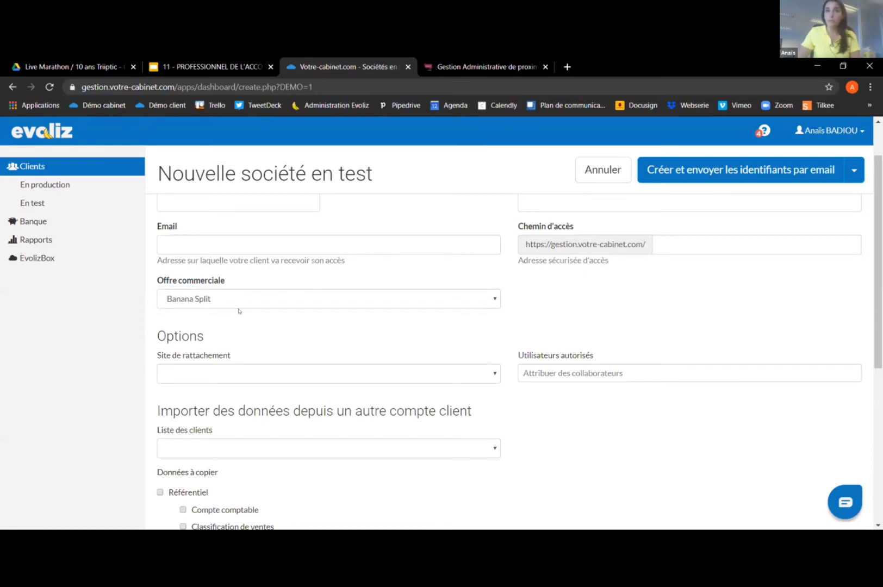
Step: Examine the available attachment sites and the collaborators who can be authorised for the new company
scroll(250, 305, down, 1)
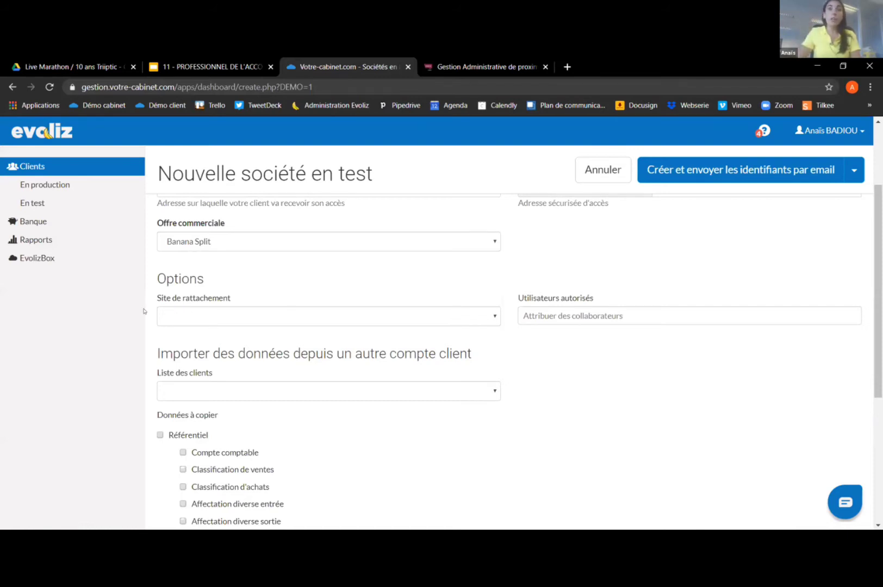
click(239, 318)
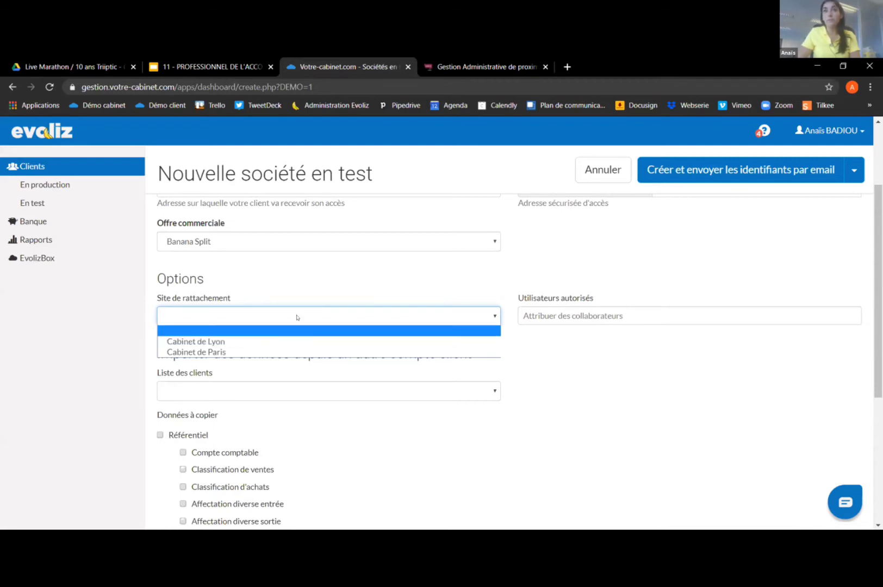
click(395, 291)
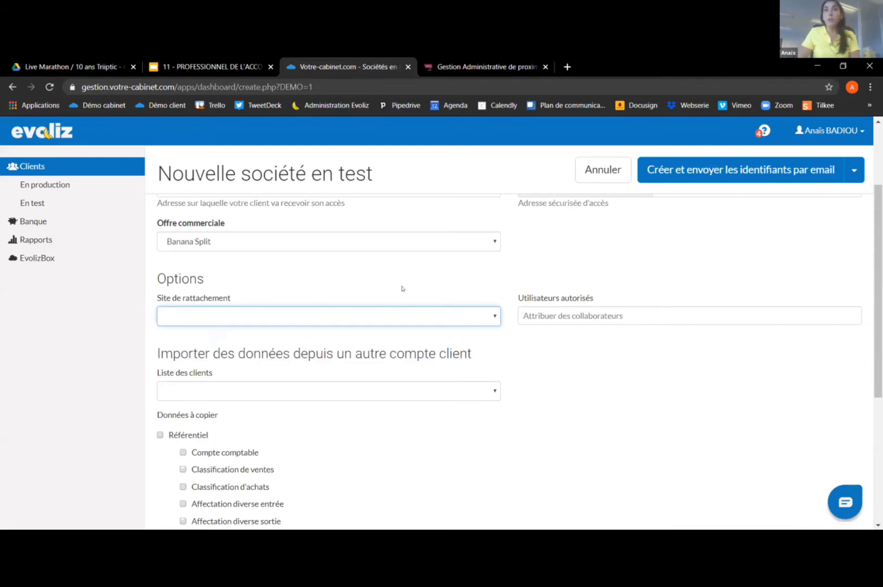
click(585, 316)
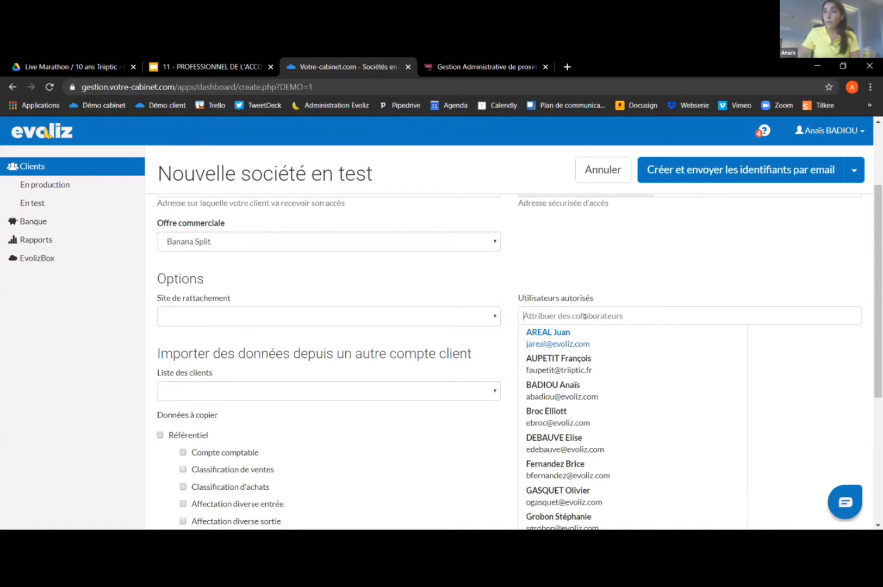
scroll(584, 316, down, 1)
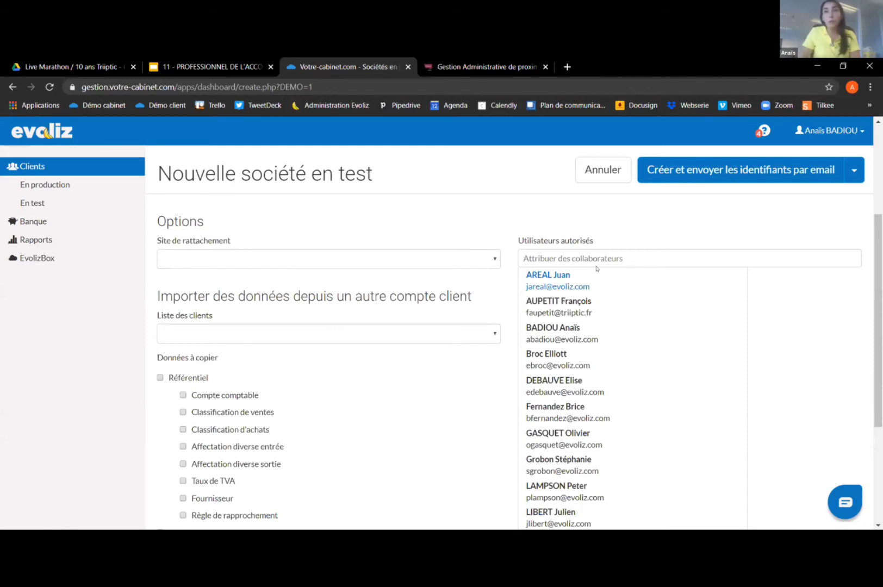
click(505, 290)
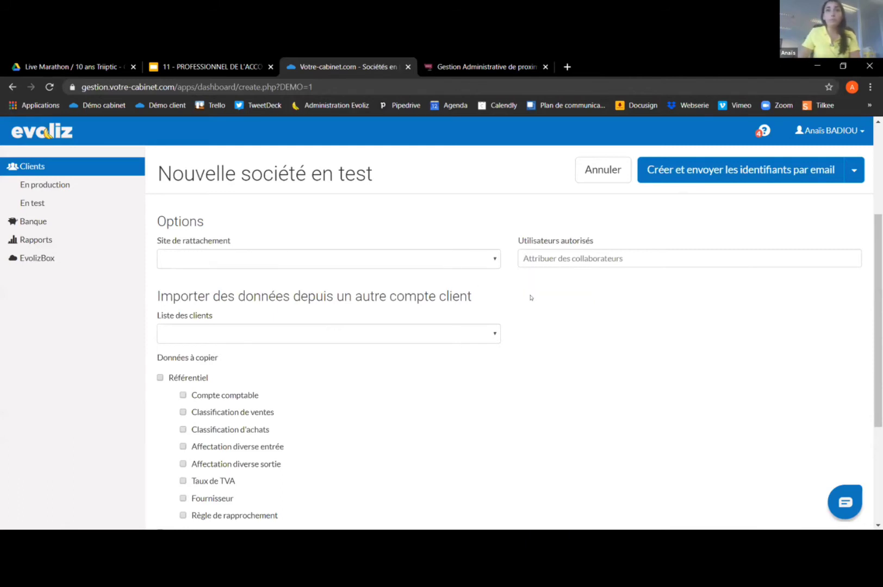
Step: Select Artisans & Co as the client account from which to import data into the new company
scroll(532, 298, down, 1)
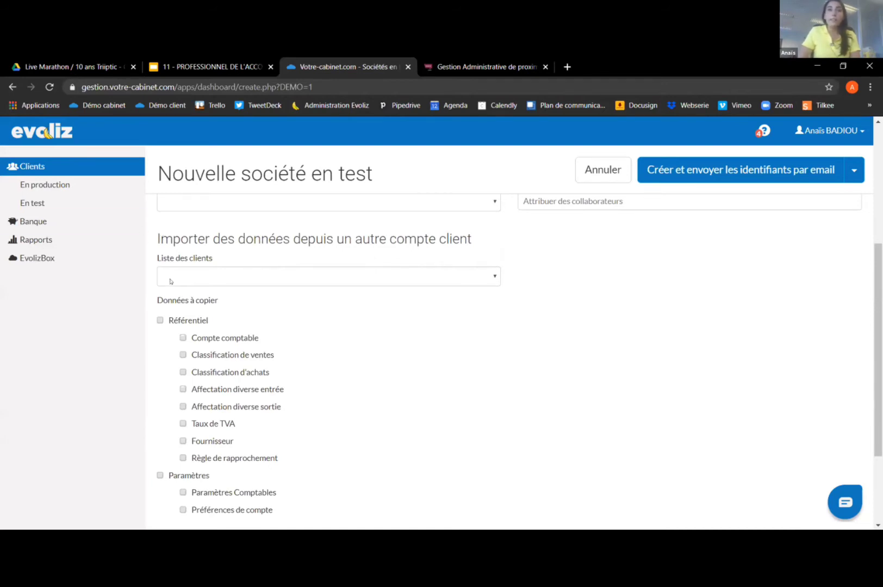
click(193, 276)
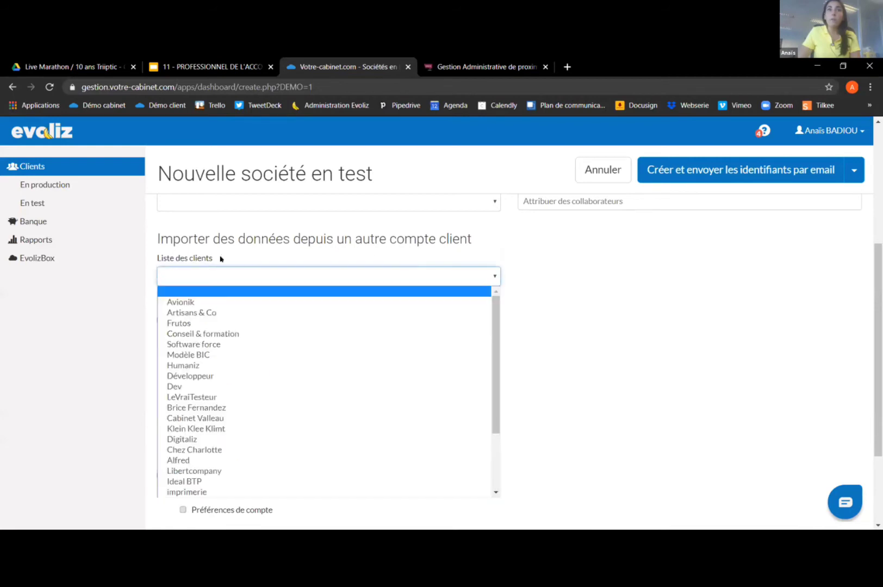
click(247, 314)
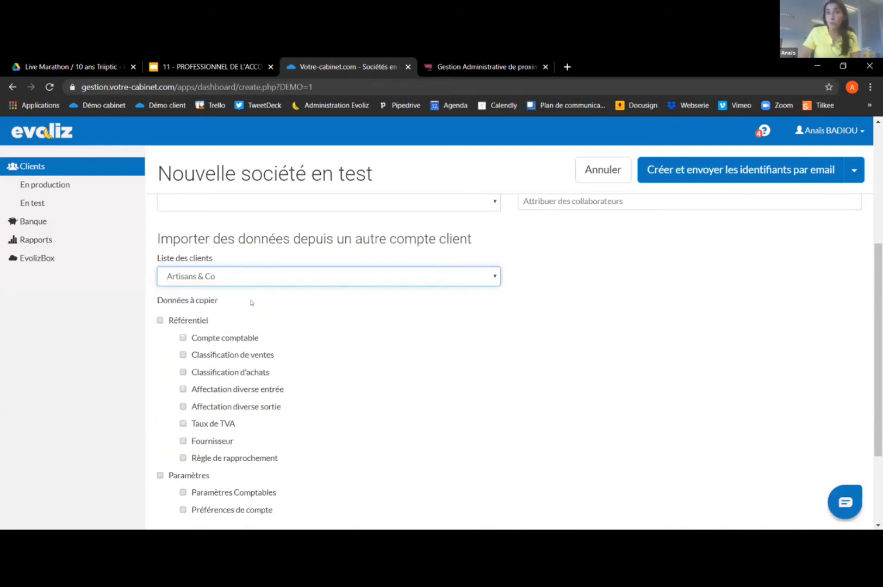
click(252, 303)
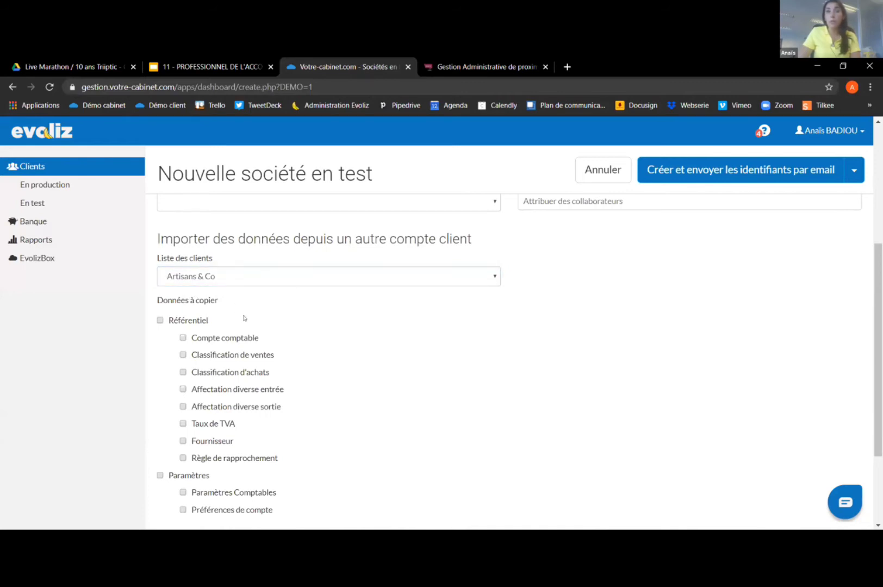
Step: Include Compte comptable, Classification de ventes, Règle de rapprochement and Paramètres Comptables in the data to copy, and review the form
click(200, 340)
scroll(222, 313, down, 1)
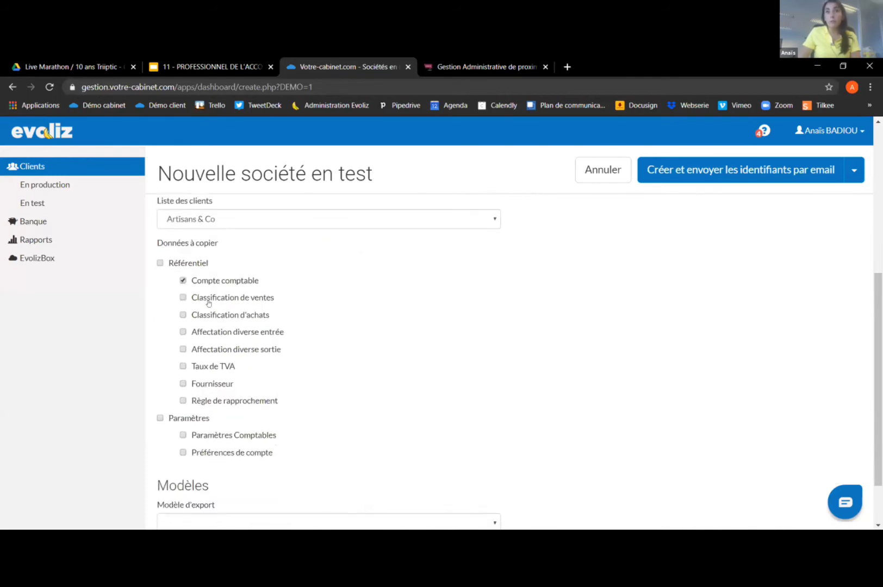
click(212, 297)
click(222, 400)
scroll(213, 399, down, 1)
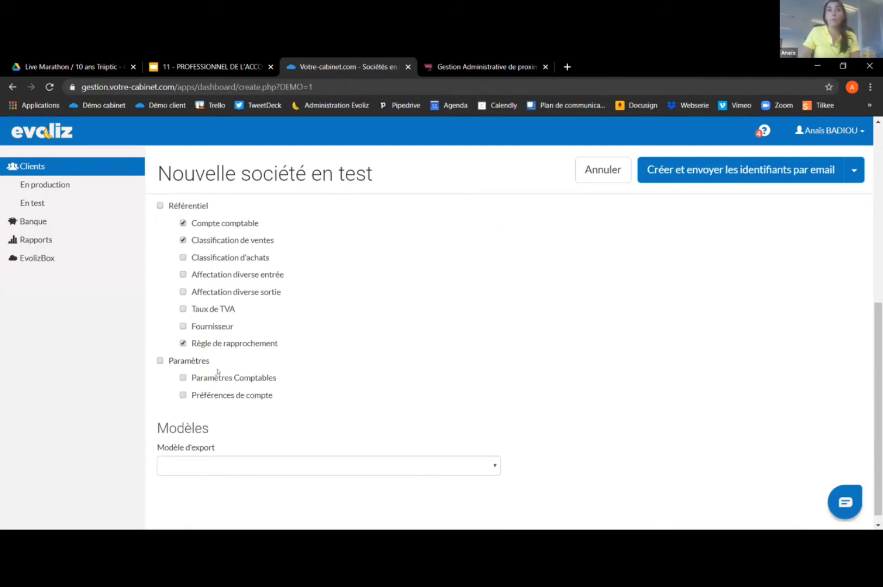
click(217, 378)
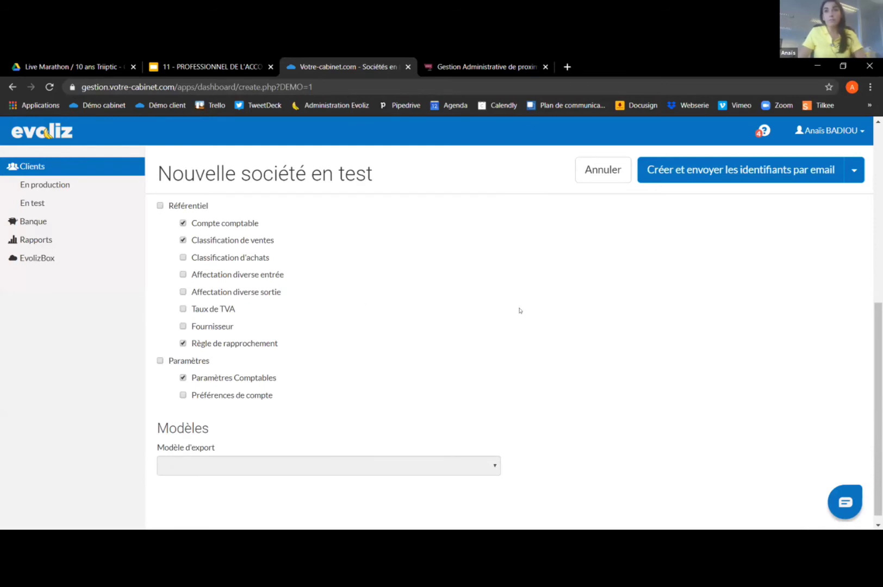
scroll(520, 310, down, 1)
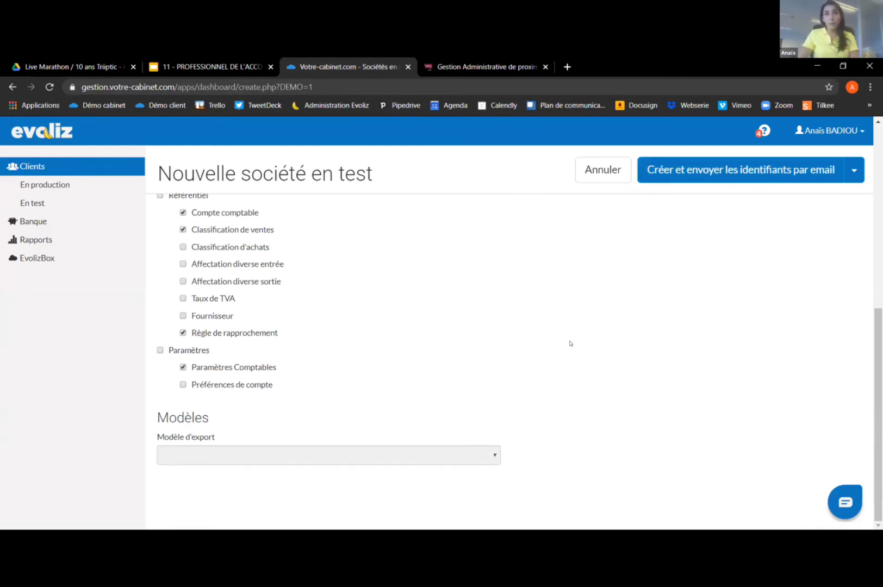
scroll(570, 343, up, 5)
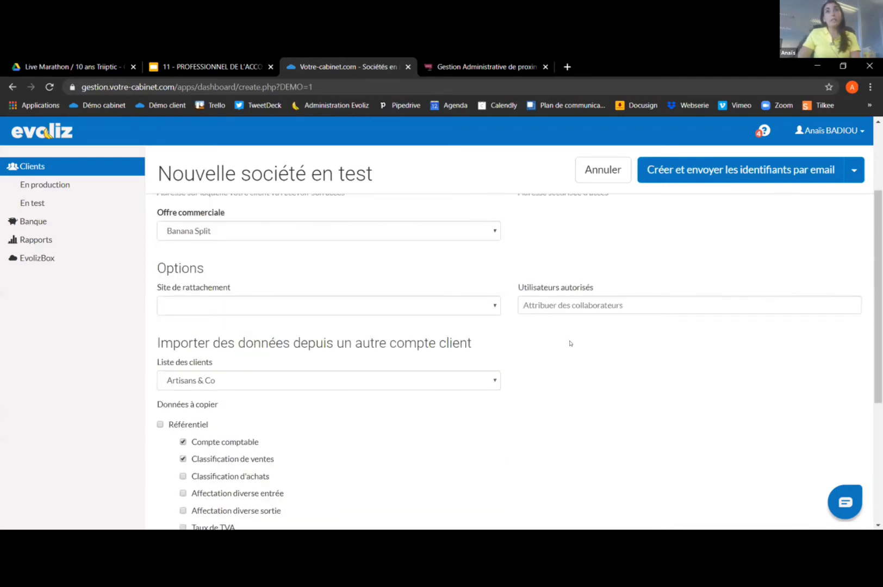
scroll(570, 343, up, 2)
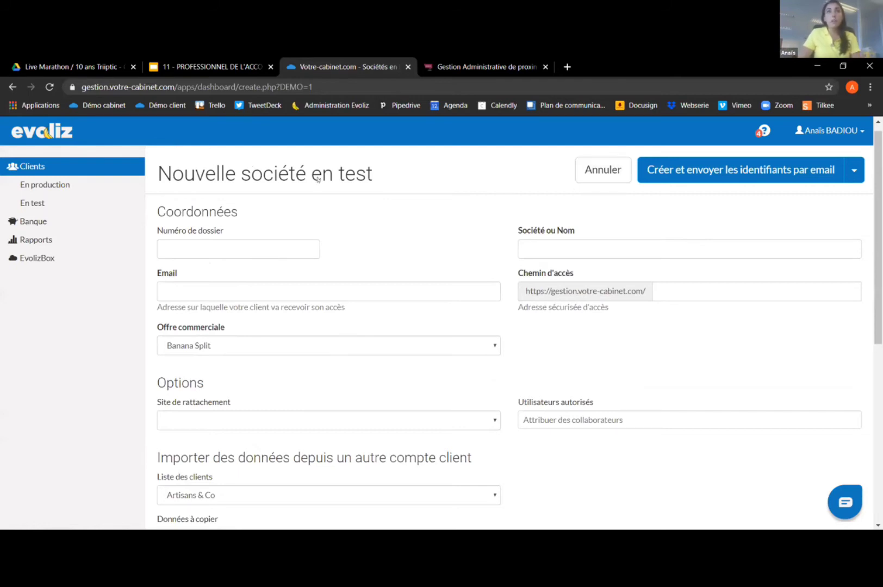
Step: Open the Artisans & Co file from the production clients and display its list of sales invoices
click(71, 183)
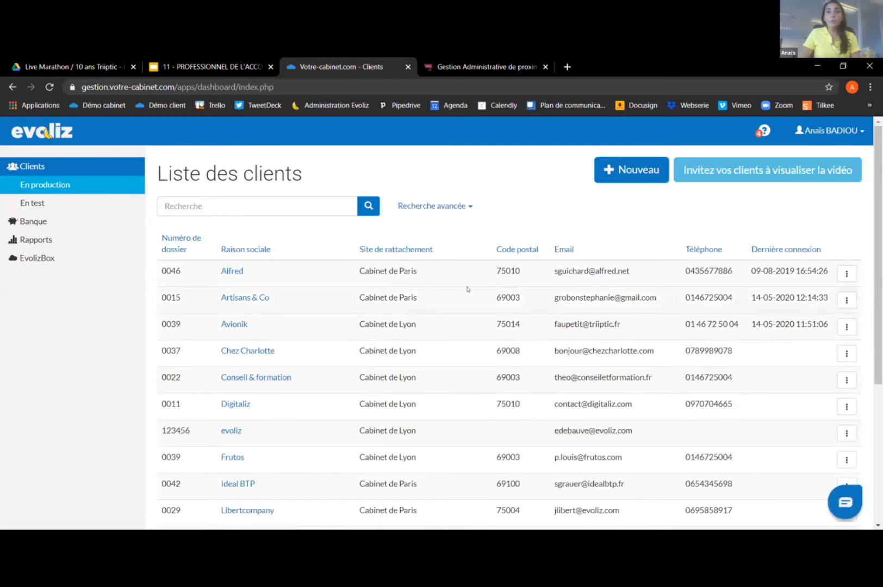
click(247, 299)
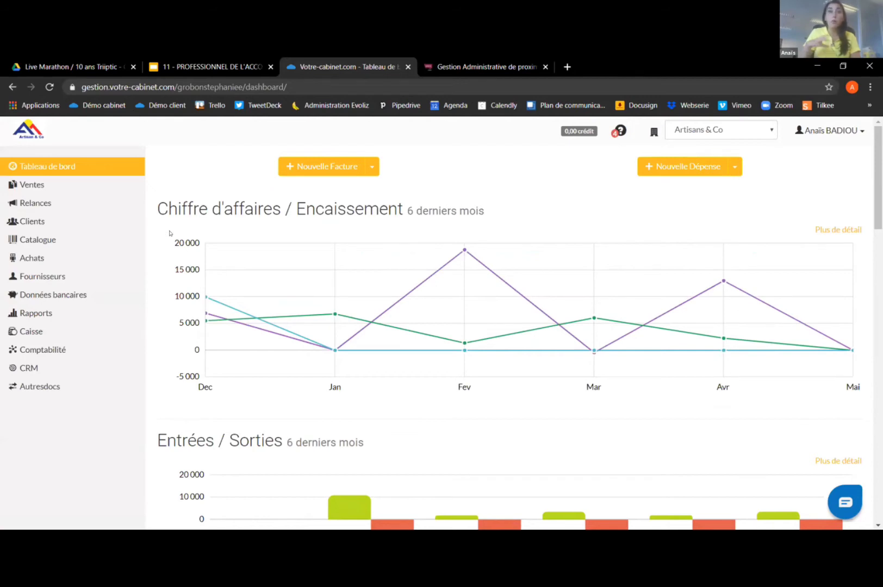
click(61, 194)
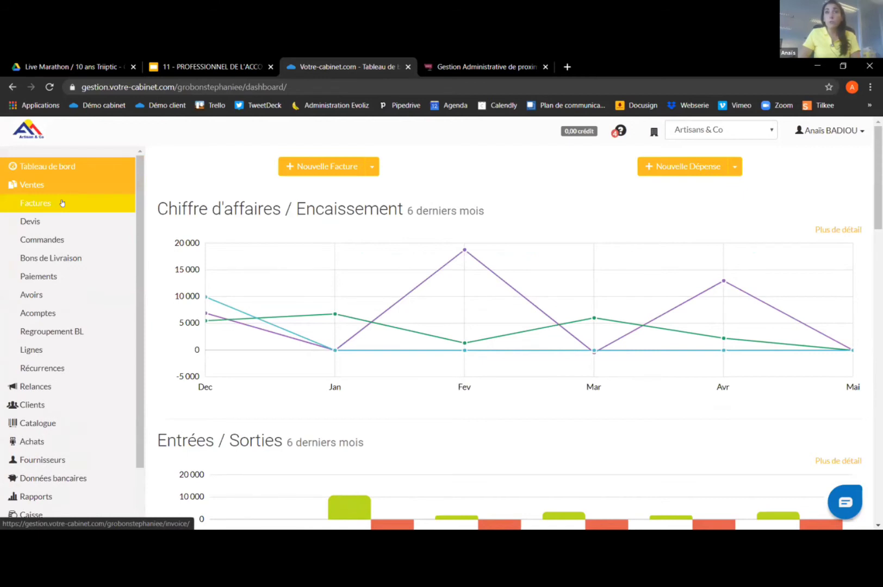
click(67, 192)
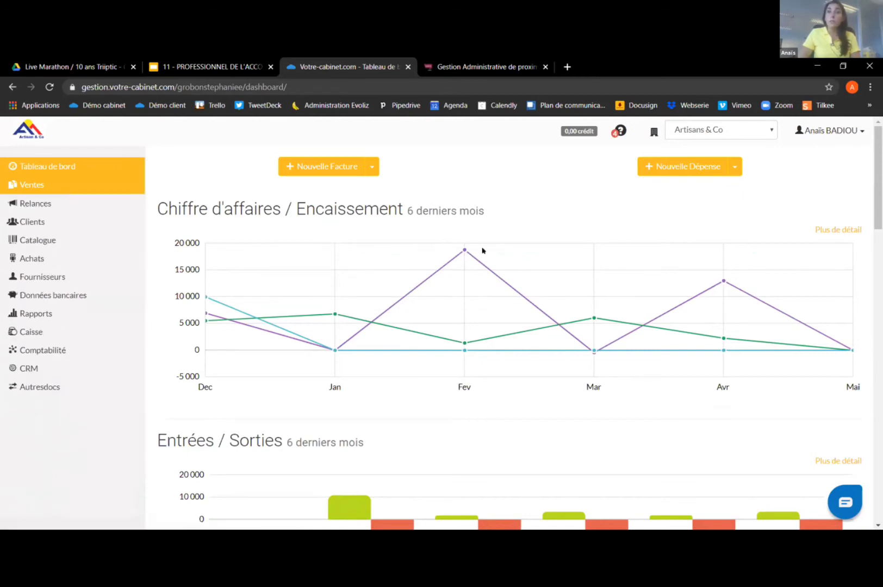
click(108, 185)
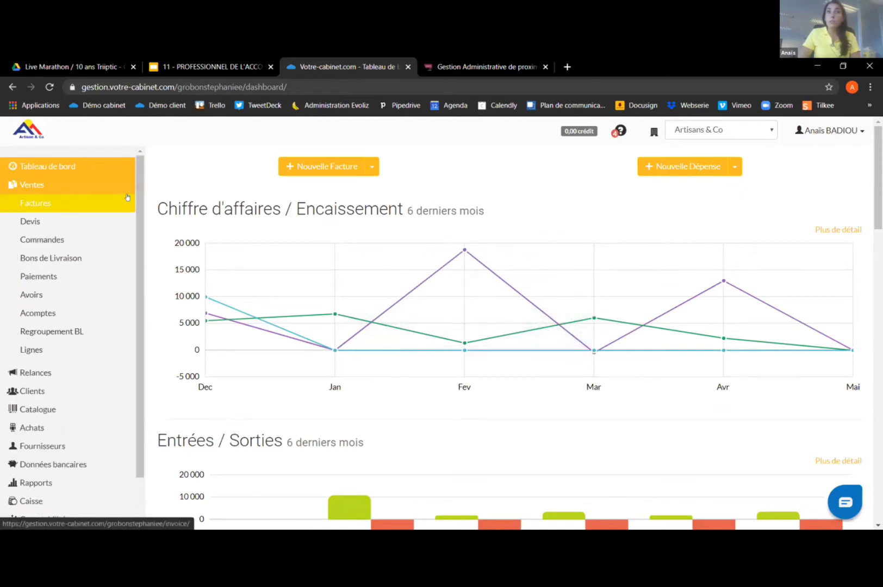
click(124, 201)
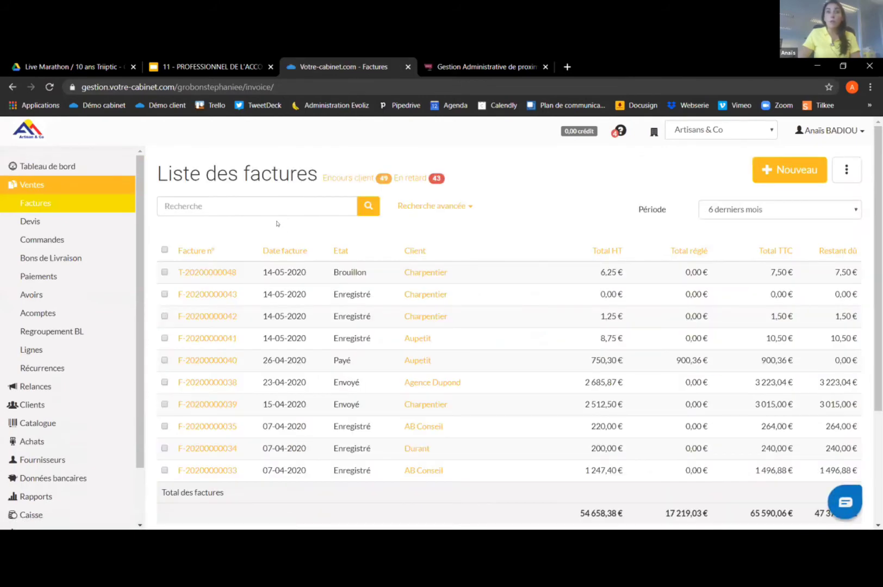
click(94, 164)
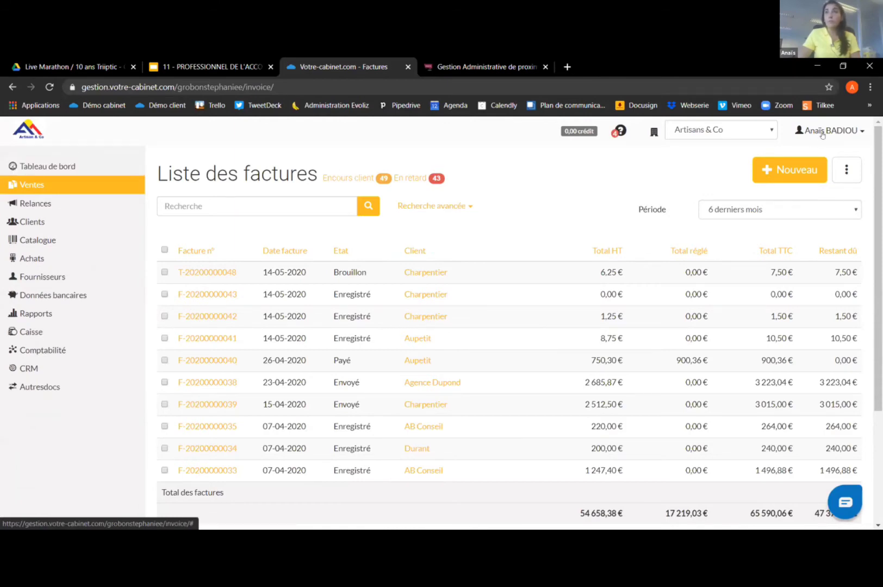
Step: Open the Menu société configuration in the Artisans & Co settings and examine how its menus are organised
click(824, 131)
click(825, 179)
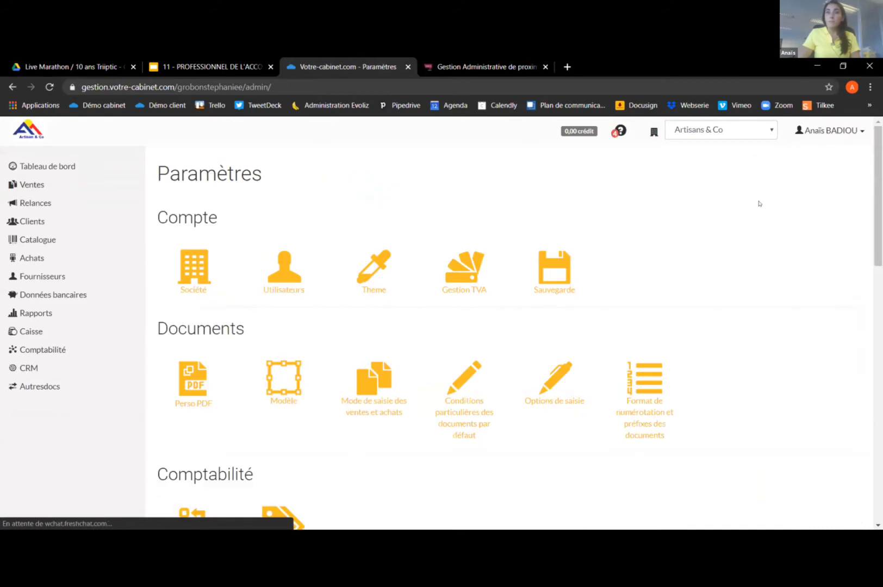
scroll(699, 237, down, 3)
scroll(696, 237, down, 4)
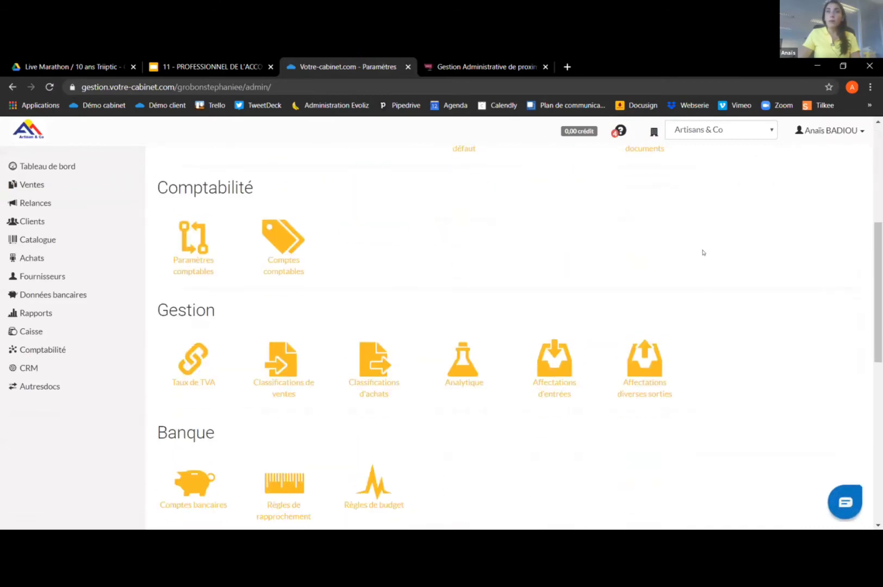
scroll(648, 270, down, 5)
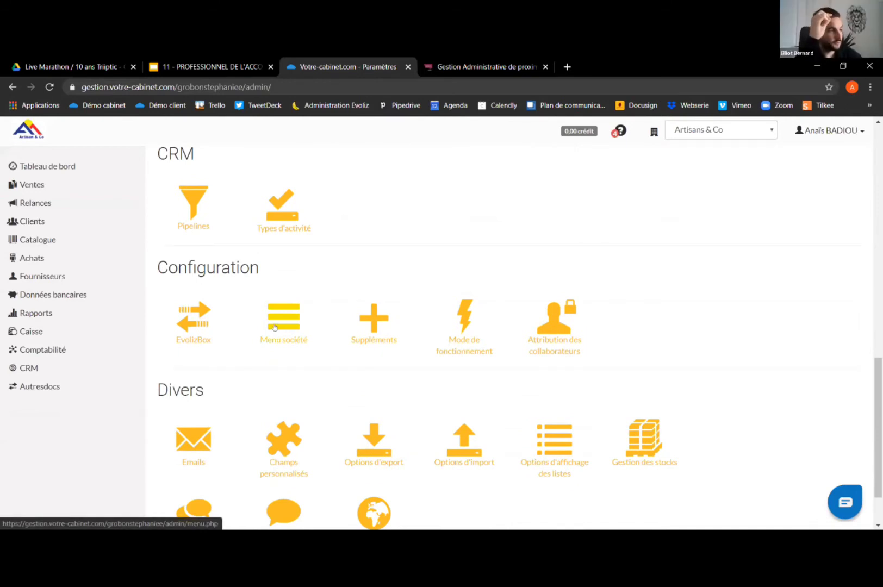
click(279, 315)
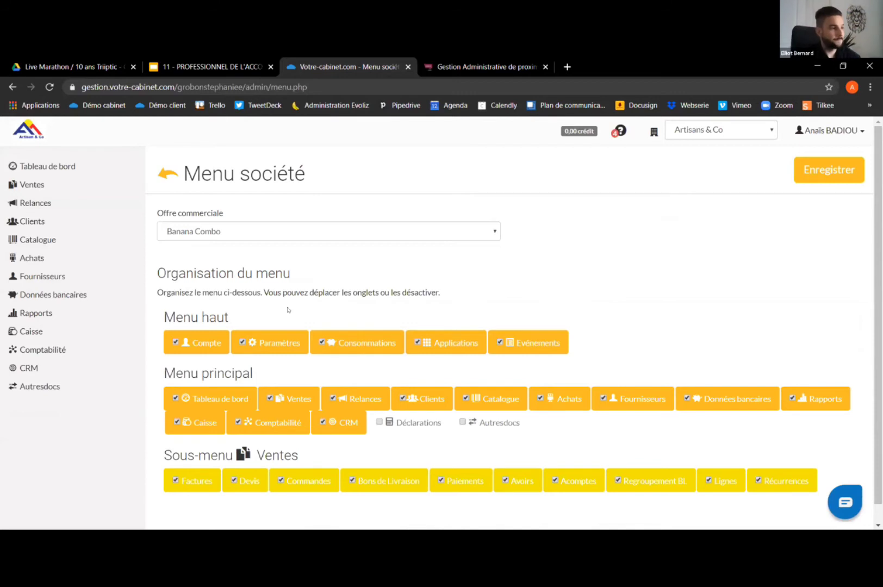
scroll(288, 310, down, 1)
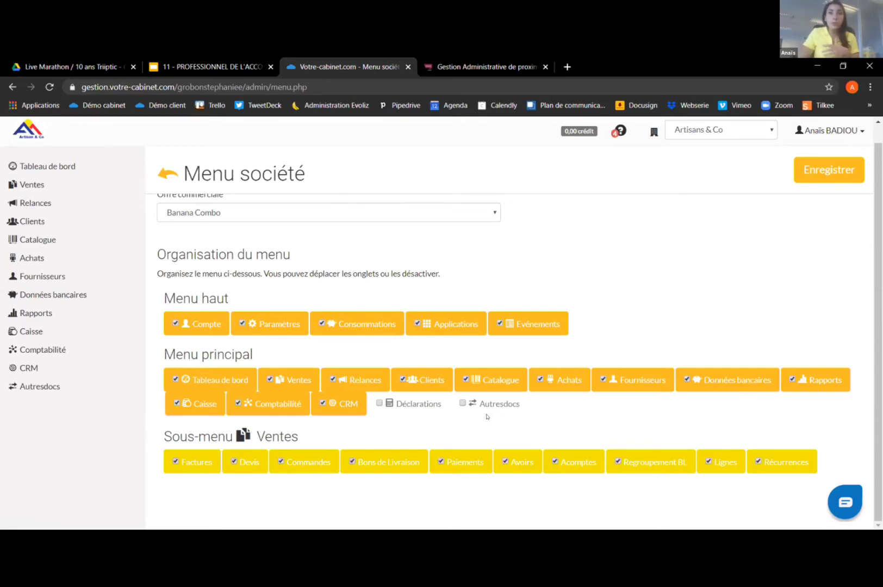
Step: Try disabling Caisse and Comptabilité in the main menu, check the available commercial offers, and leave Menu société without saving
click(177, 403)
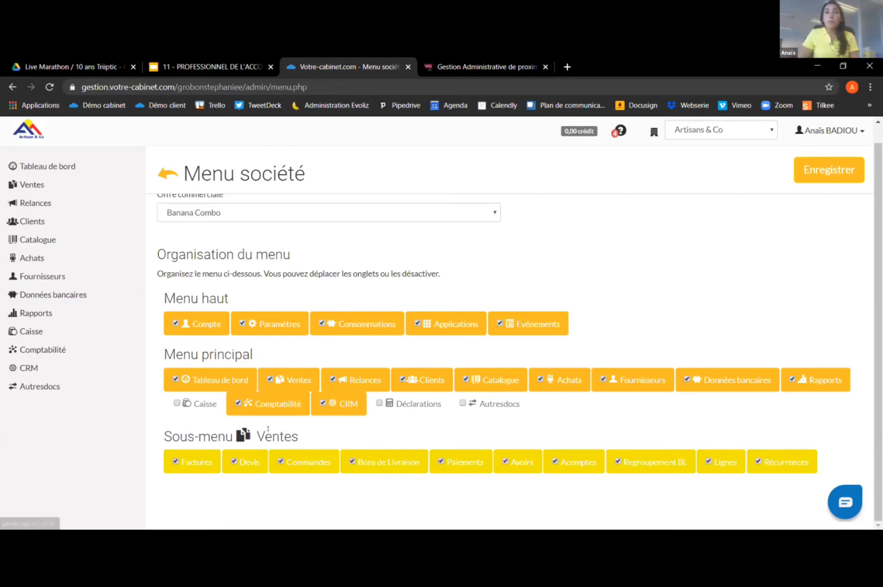
click(237, 403)
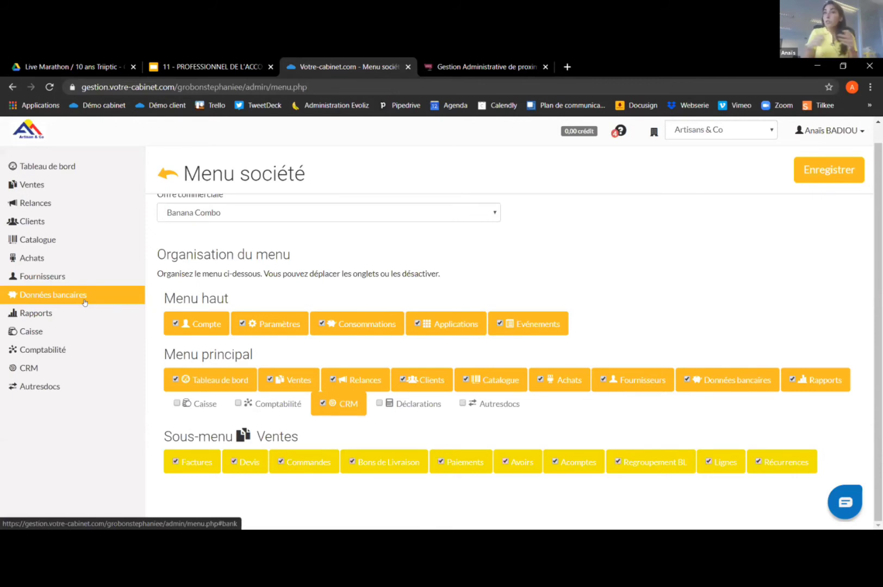
click(239, 209)
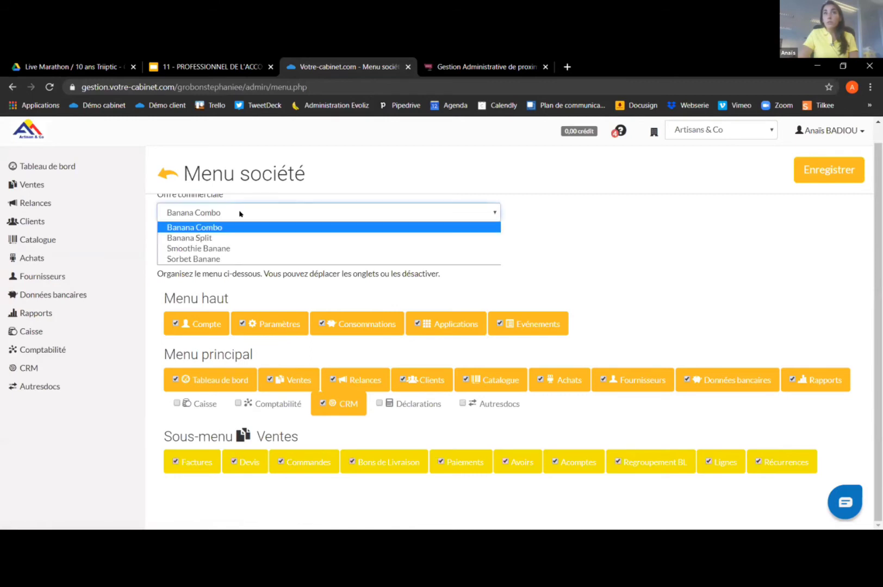
click(244, 214)
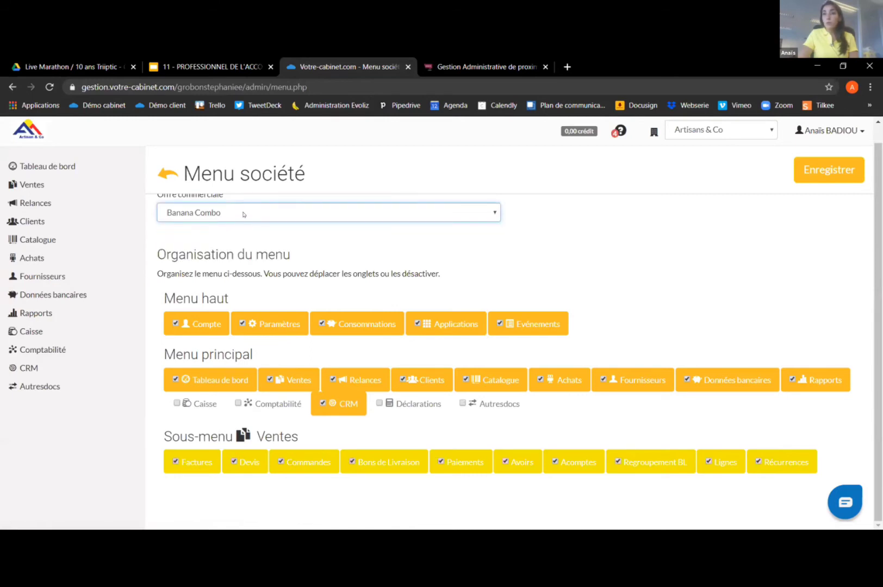
click(161, 176)
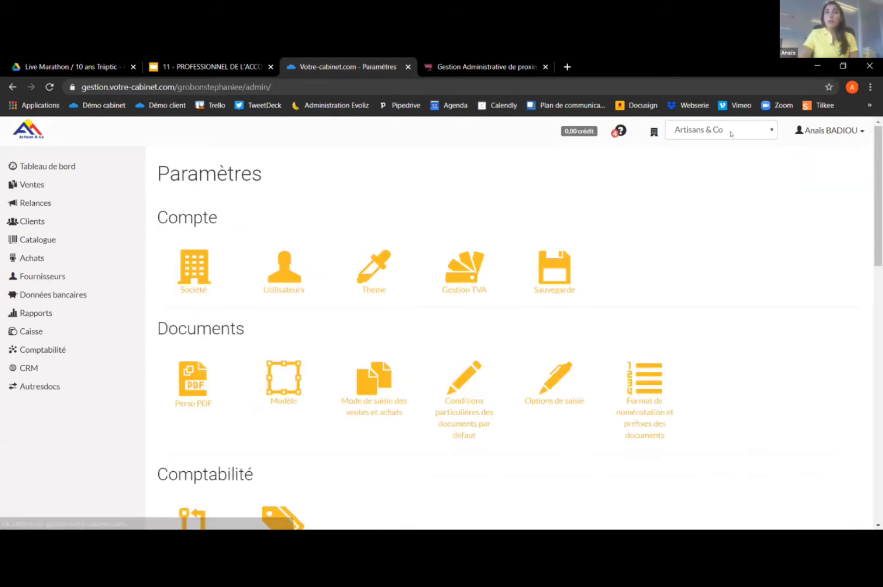
Step: Reopen the Artisans & Co file from the client list and display its invoices with overdue payments
click(834, 136)
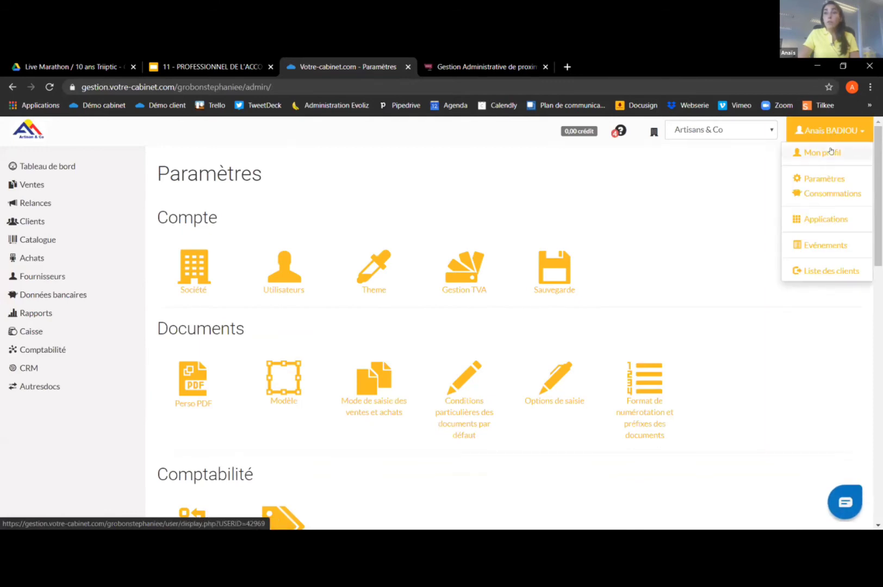
click(826, 271)
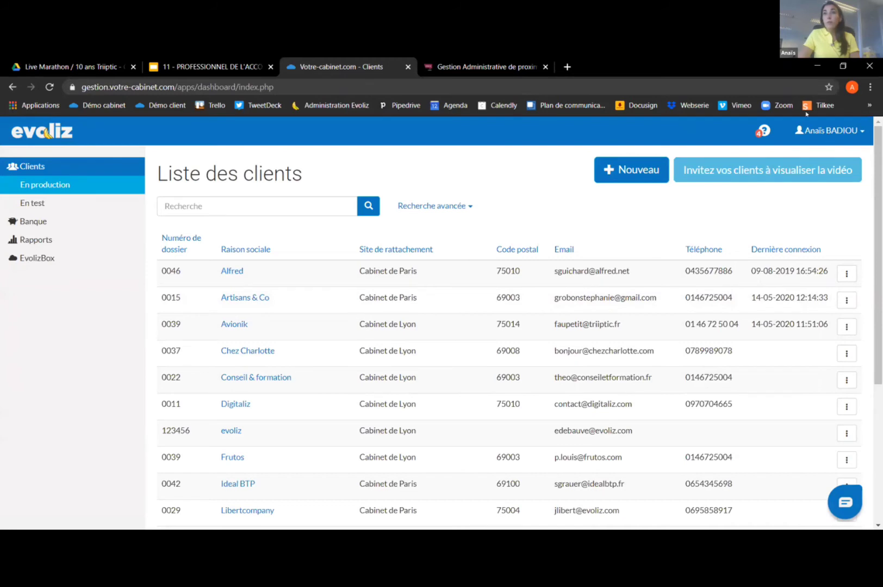
click(259, 298)
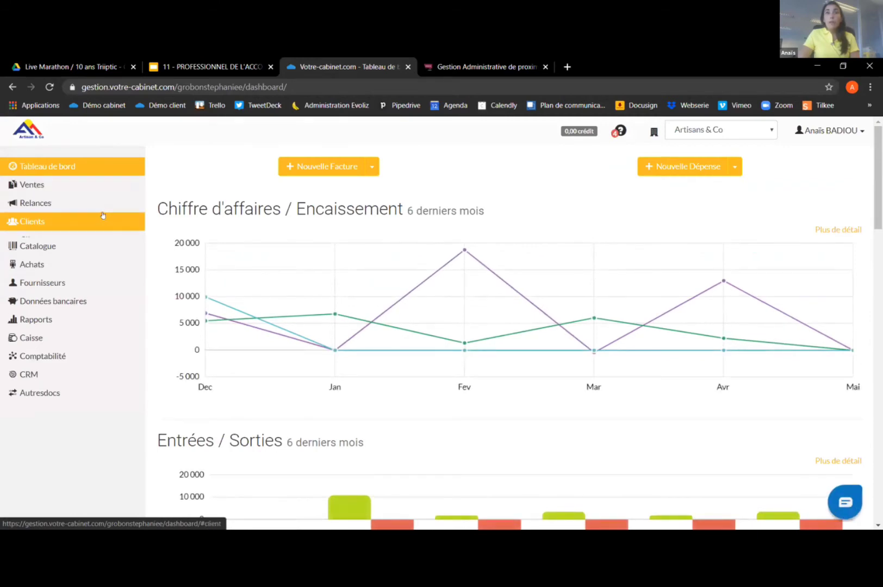
click(98, 221)
click(92, 203)
click(107, 219)
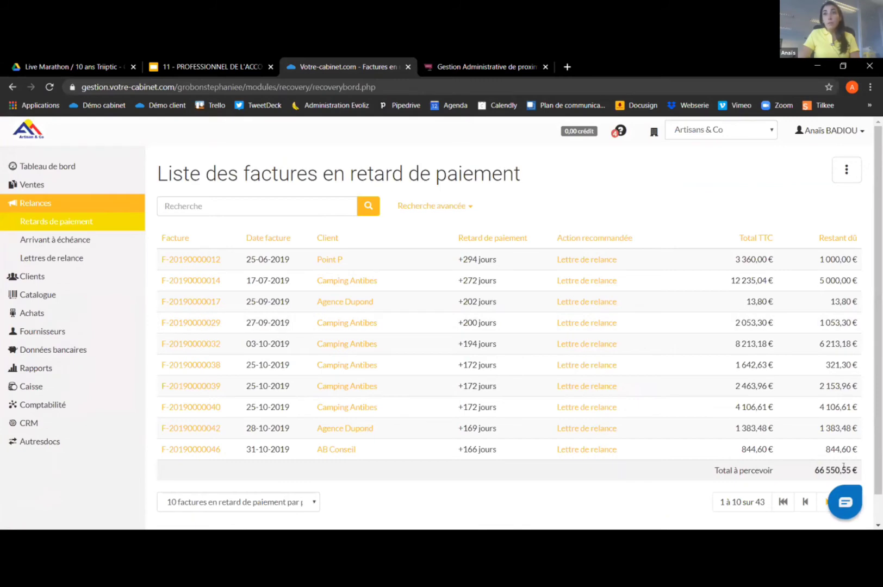
Step: Switch directly to the Avionik file and examine its overdue invoices down to the total receivable
click(712, 130)
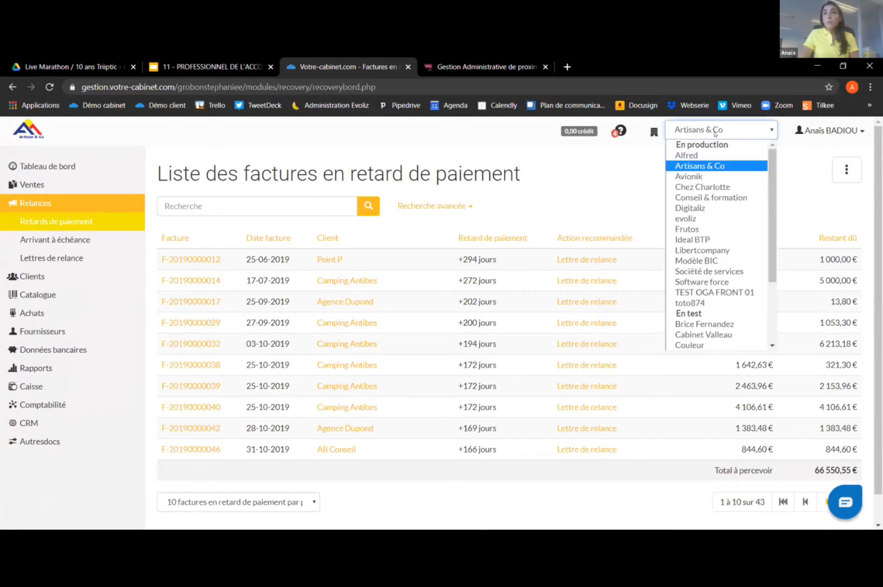
click(726, 176)
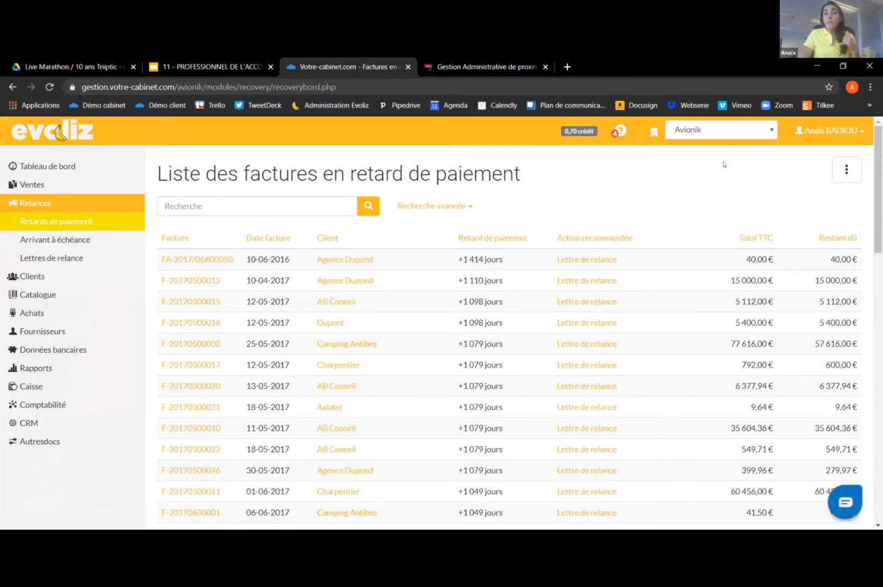
scroll(822, 305, down, 8)
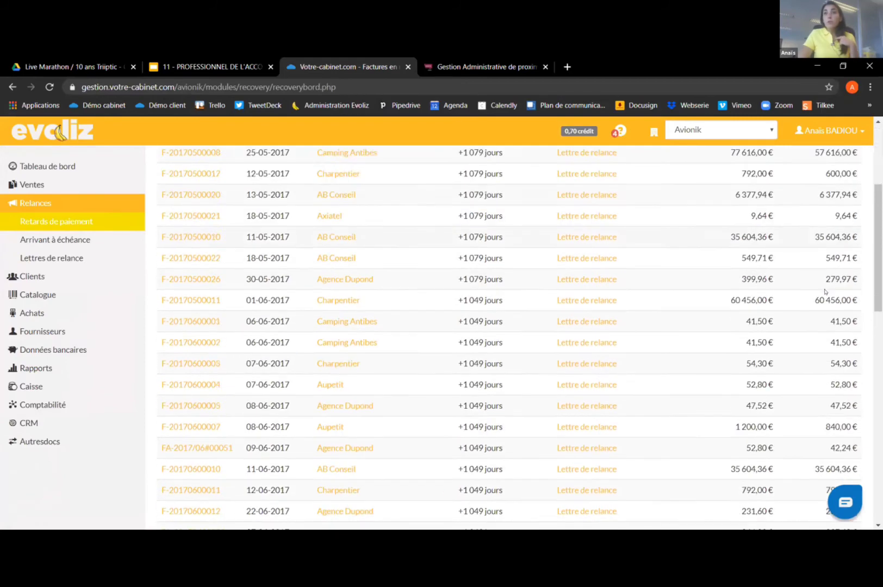
scroll(822, 304, down, 9)
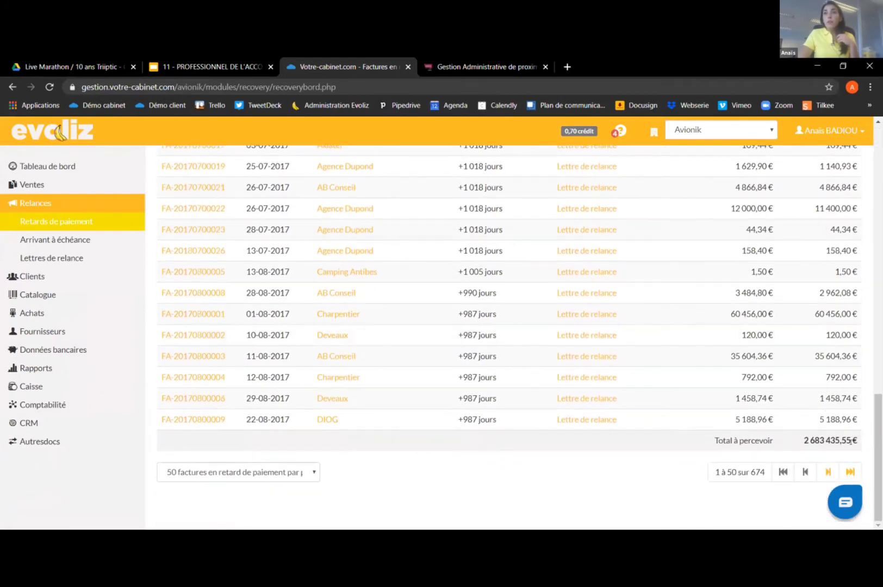
Step: Display the overdue invoices of the Chez Charlotte file and those of the Conseil & formation file
click(718, 134)
click(734, 187)
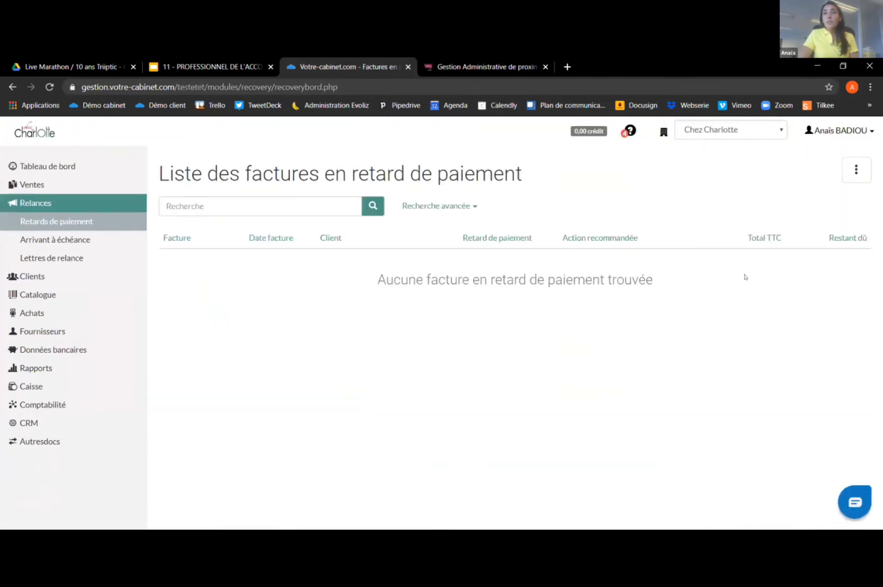
click(753, 133)
click(760, 195)
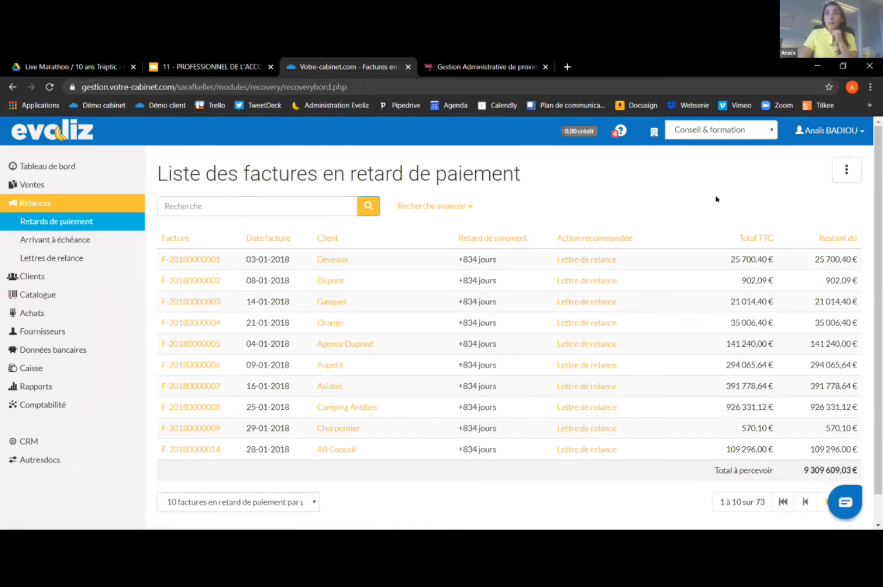
Step: Return to the firm's list of production clients and switch to the Aadprox website
click(829, 130)
click(830, 270)
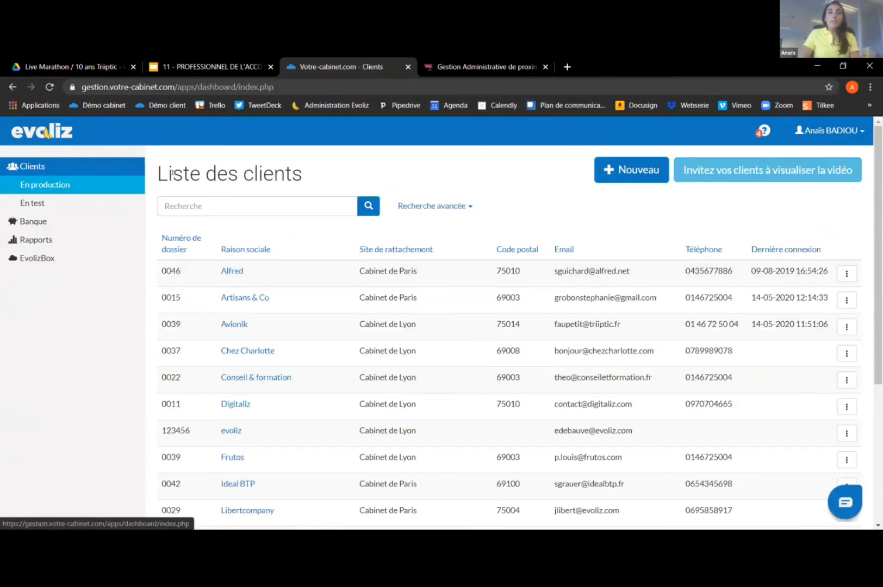
click(113, 194)
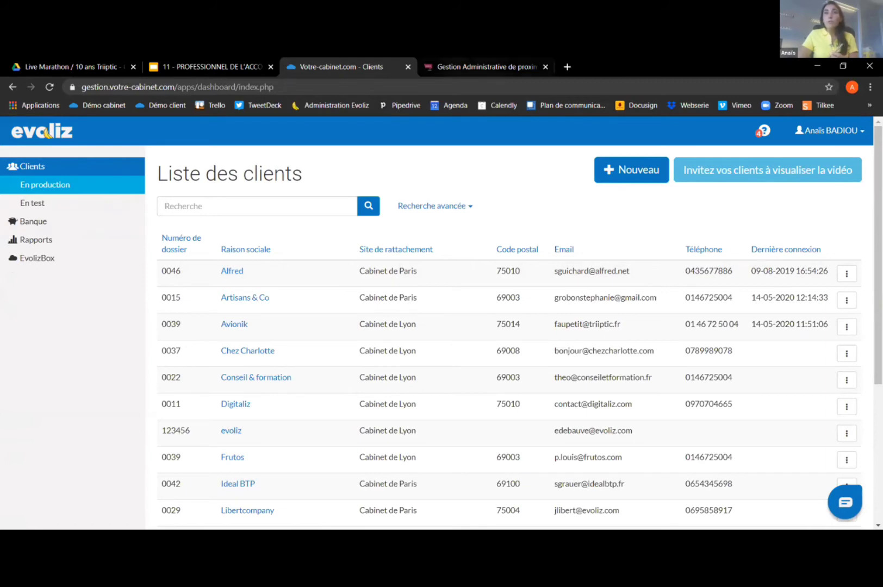
click(466, 68)
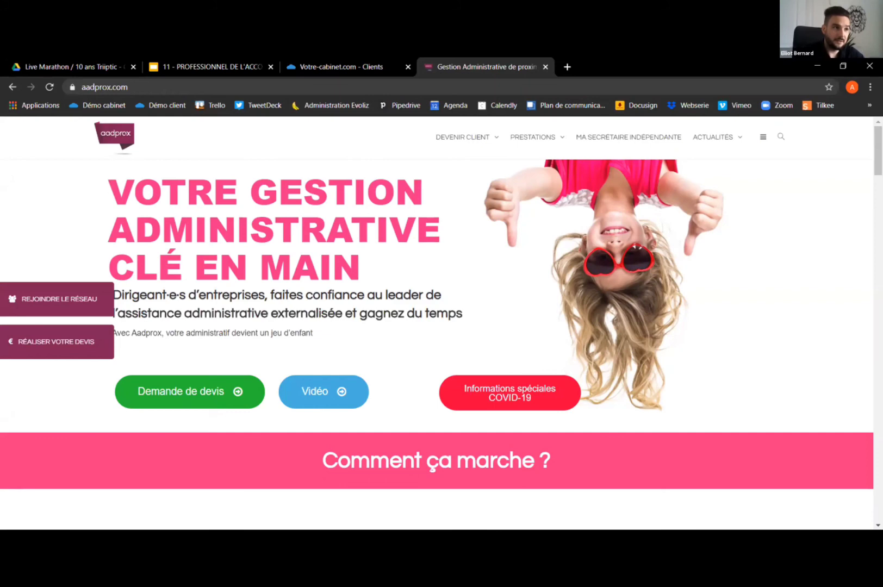
Step: Switch back to the Evoliz client list and show the actions available for the Alfred client
mouse_move(444, 134)
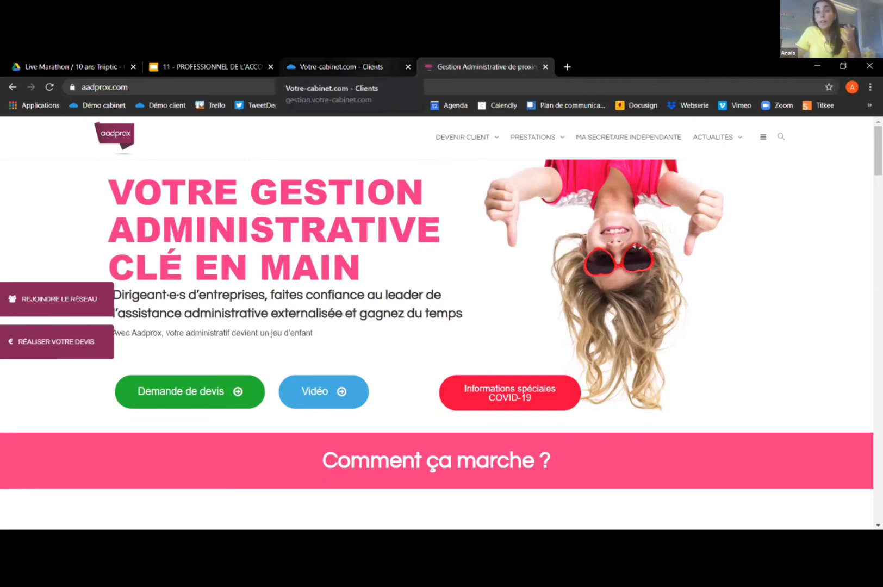
click(337, 66)
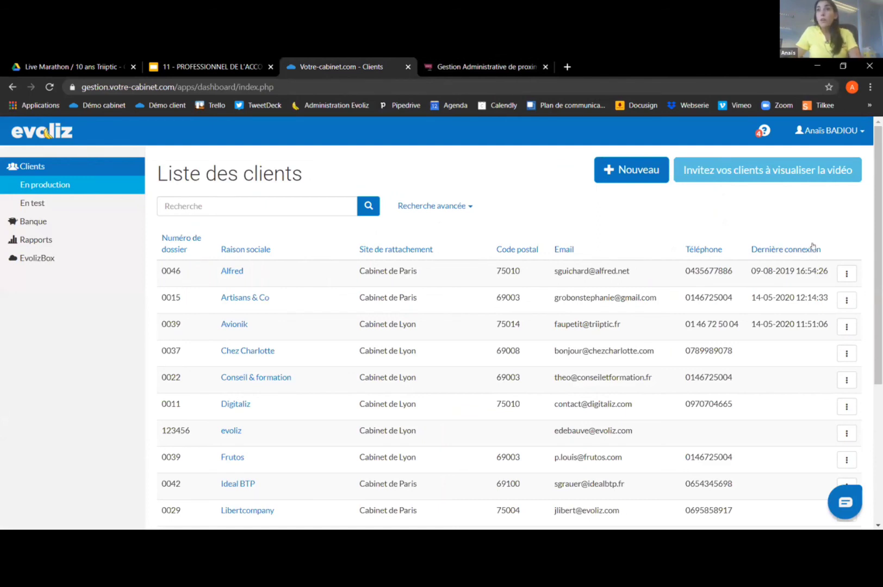
click(847, 274)
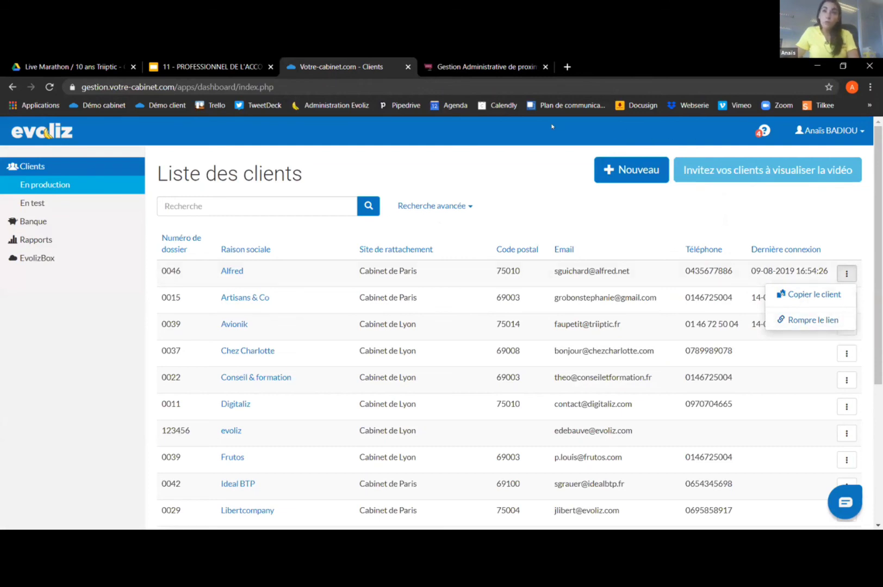
Step: Switch to the Aadprox website and look through its home page down to the partners section
click(486, 61)
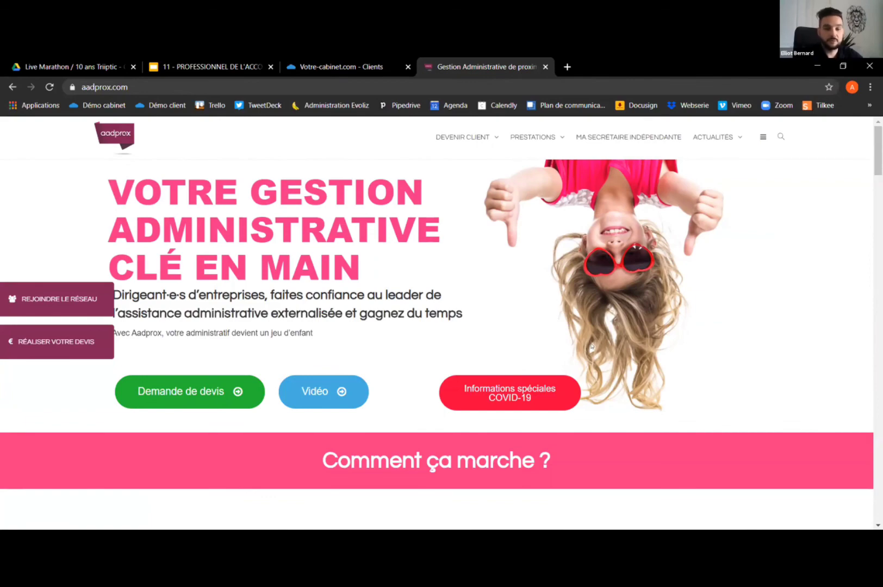
scroll(604, 325, down, 10)
scroll(593, 311, down, 12)
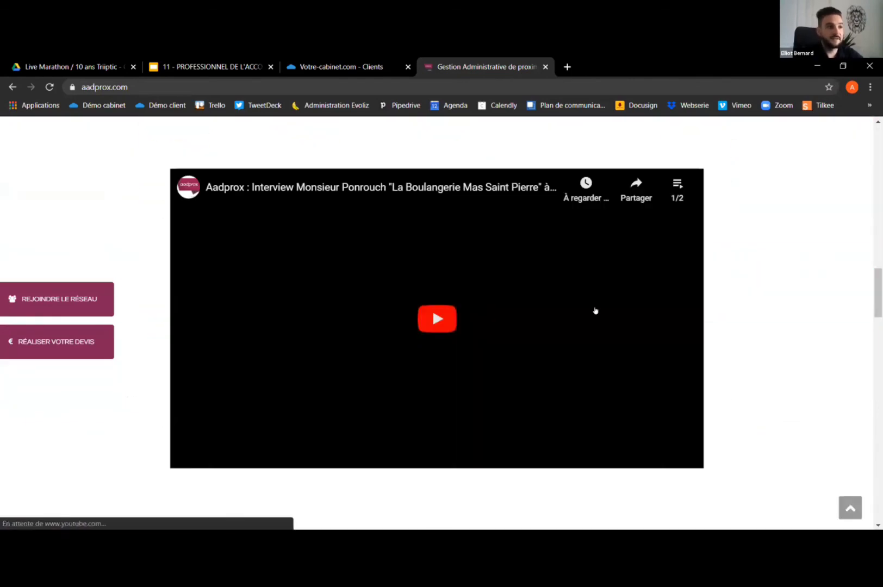
scroll(599, 306, down, 5)
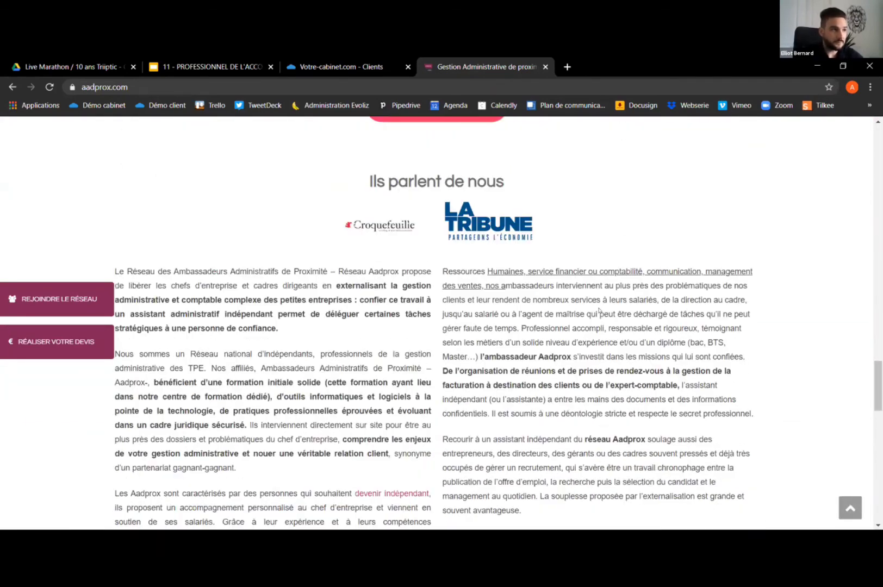
scroll(604, 311, down, 15)
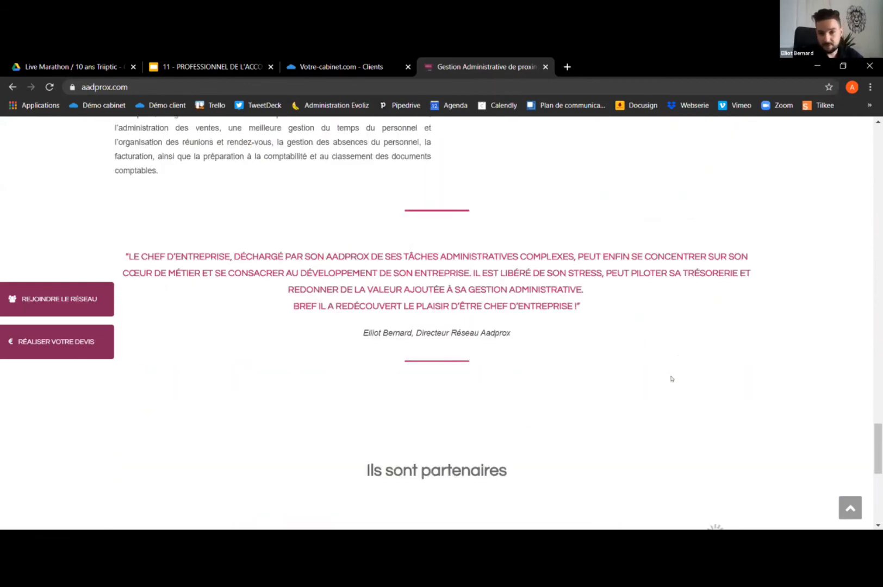